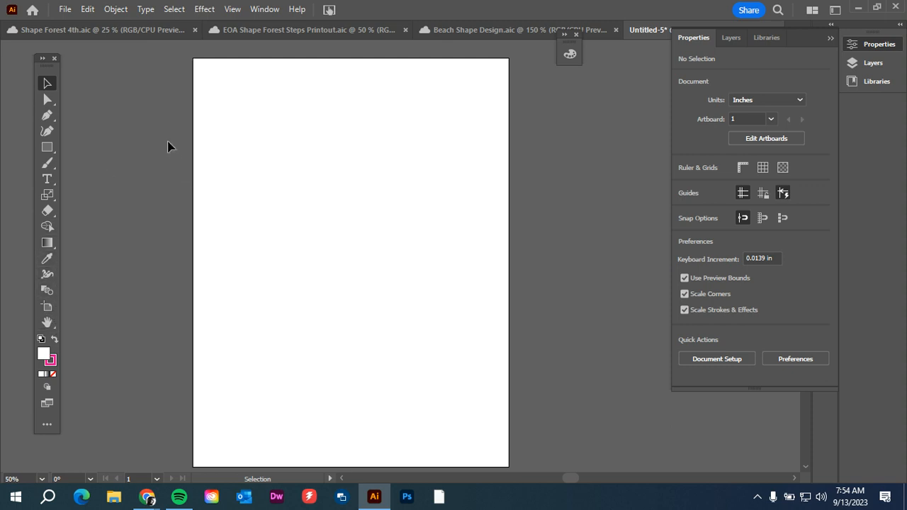
# - Switch the toolbox from the basic to the Advanced toolbar
pyautogui.click(263, 10)
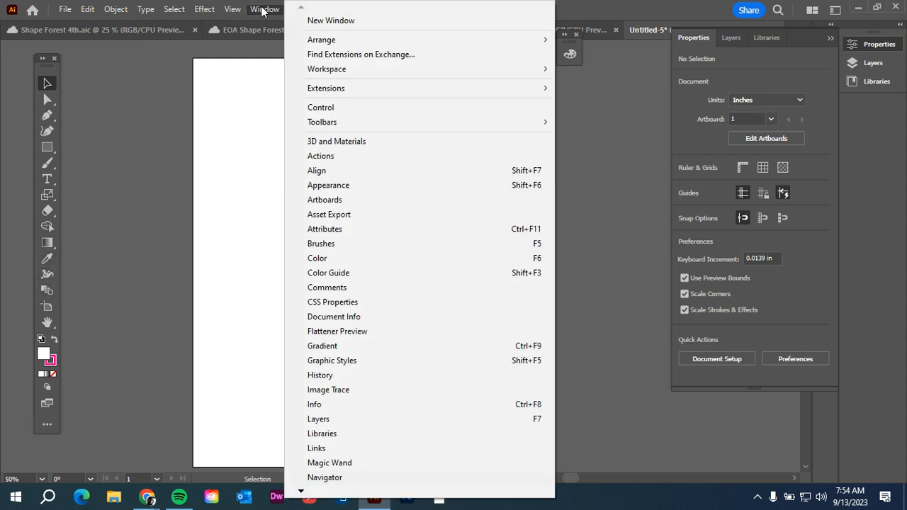
pyautogui.moveTo(385, 125)
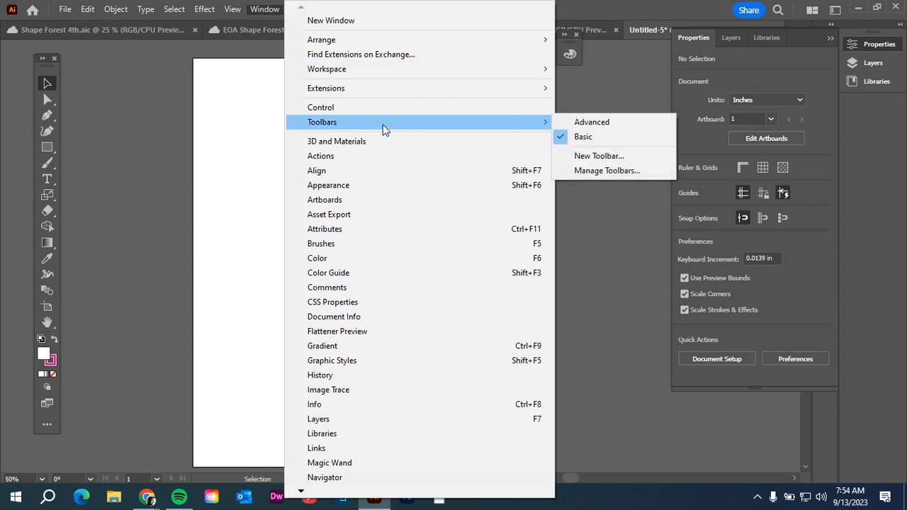
pyautogui.click(592, 123)
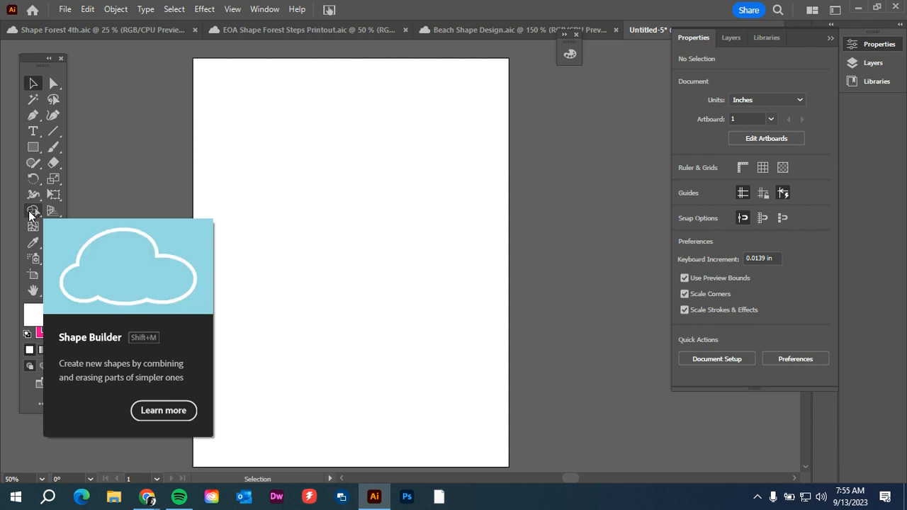
# - Draw four overlapping ellipses about 2 to 3.2 in wide in the upper half of the artboard to form a cloud cluster
pyautogui.click(34, 148)
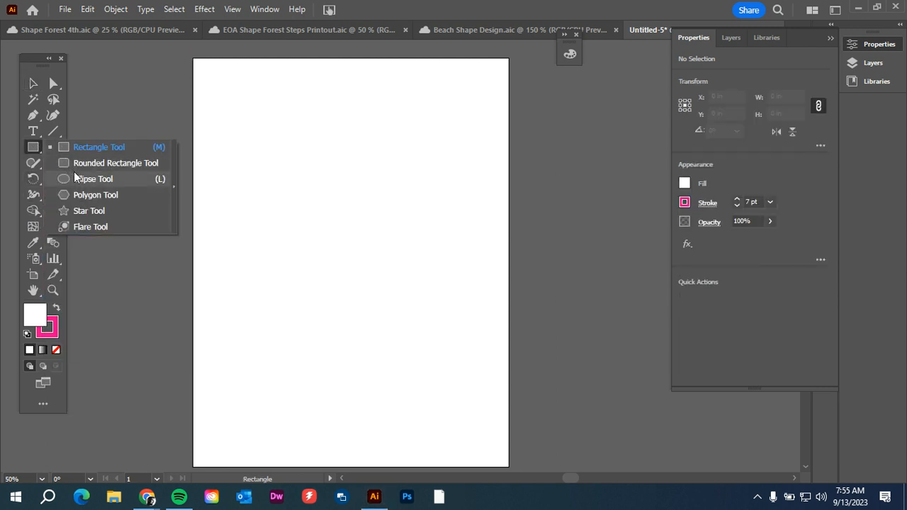
pyautogui.click(74, 175)
pyautogui.click(33, 148)
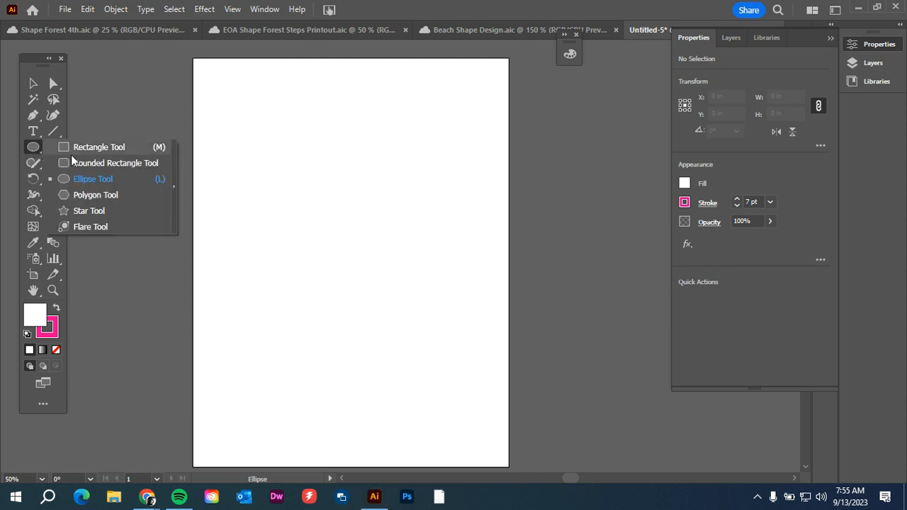
pyautogui.click(146, 178)
pyautogui.moveTo(234, 137)
pyautogui.mouseDown()
pyautogui.moveTo(283, 154)
pyautogui.moveTo(328, 184)
pyautogui.mouseUp()
pyautogui.moveTo(279, 228)
pyautogui.mouseDown()
pyautogui.moveTo(346, 202)
pyautogui.moveTo(388, 151)
pyautogui.mouseUp()
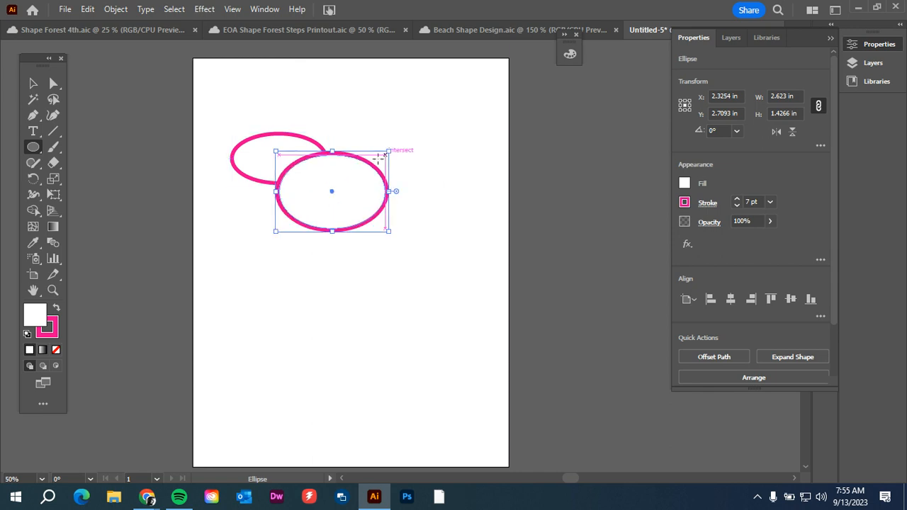
pyautogui.moveTo(239, 238); pyautogui.dragTo(311, 160)
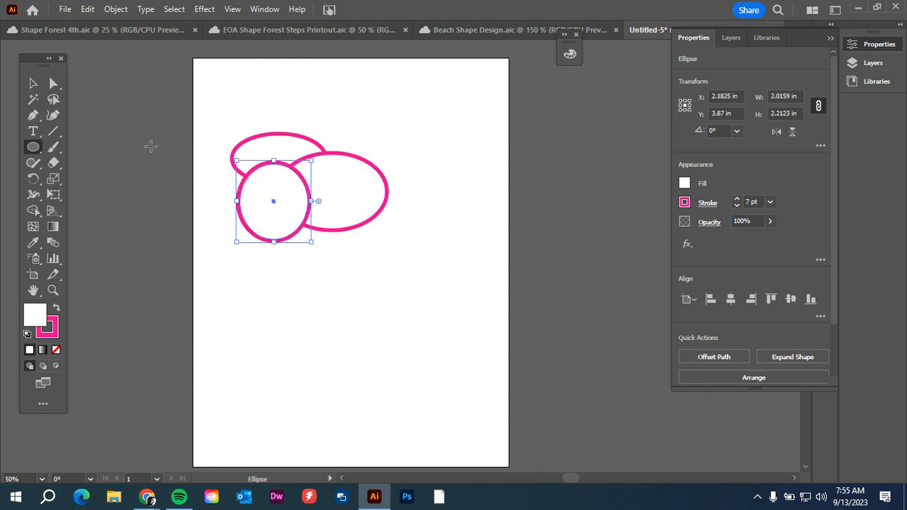
pyautogui.moveTo(197, 154); pyautogui.dragTo(315, 203)
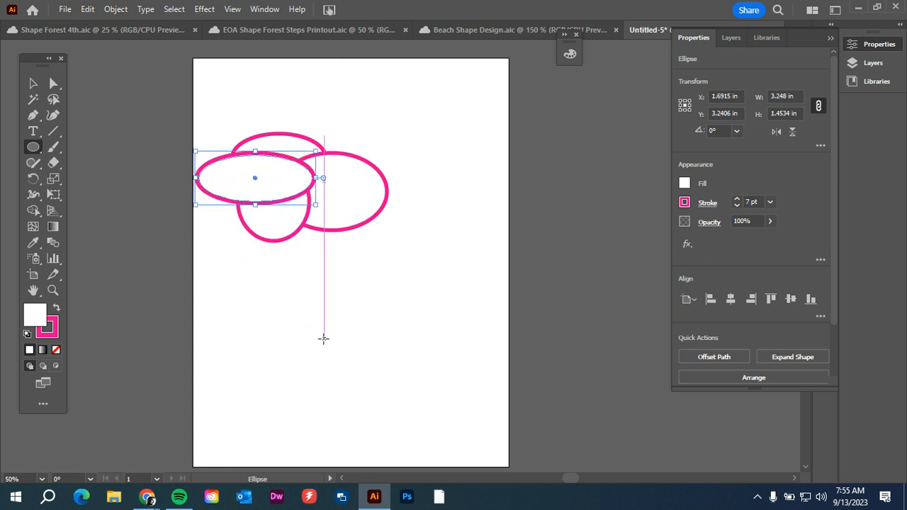
# - Select all four ellipses and move them together to the artboard's horizontal centre, at about X 4.2 in
pyautogui.click(33, 83)
pyautogui.click(238, 106)
pyautogui.moveTo(238, 106); pyautogui.dragTo(410, 277)
pyautogui.moveTo(319, 196); pyautogui.dragTo(376, 187)
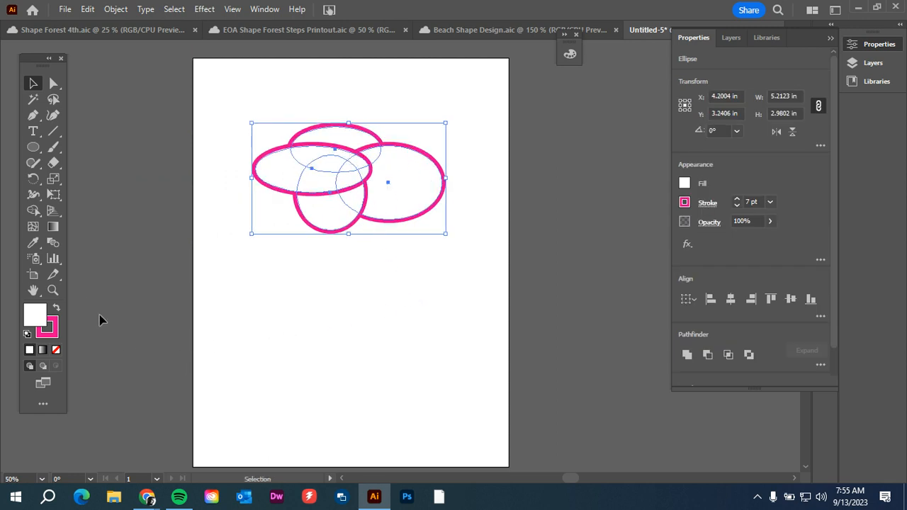
# - Remove the stroke from the four ellipses and fill them with pink (ec008c)
pyautogui.click(57, 331)
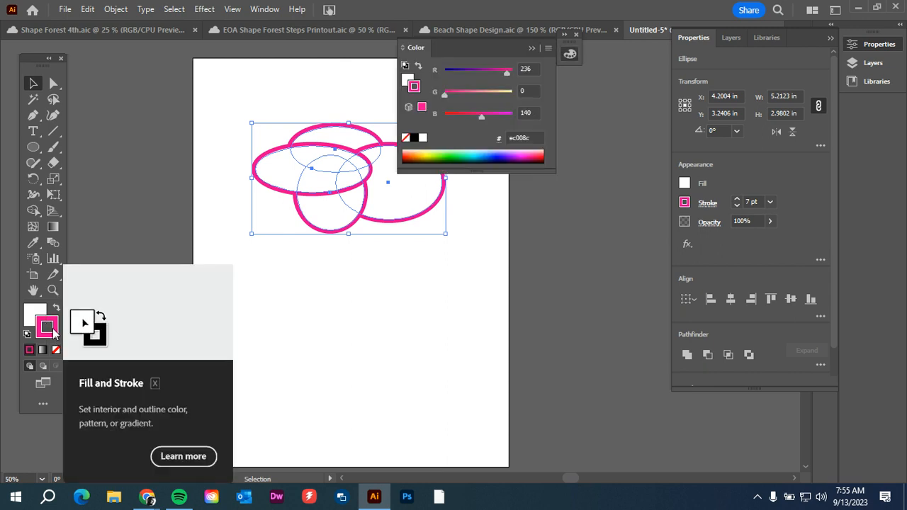
pyautogui.click(57, 350)
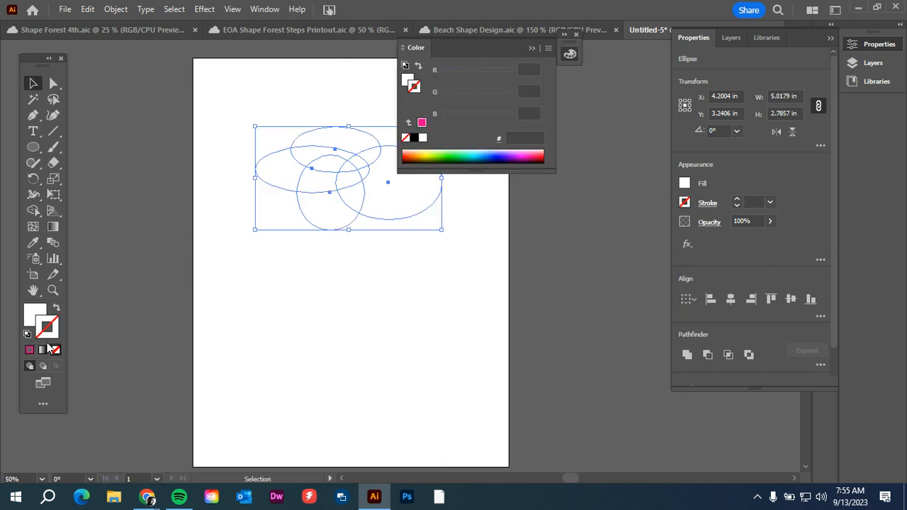
pyautogui.click(30, 316)
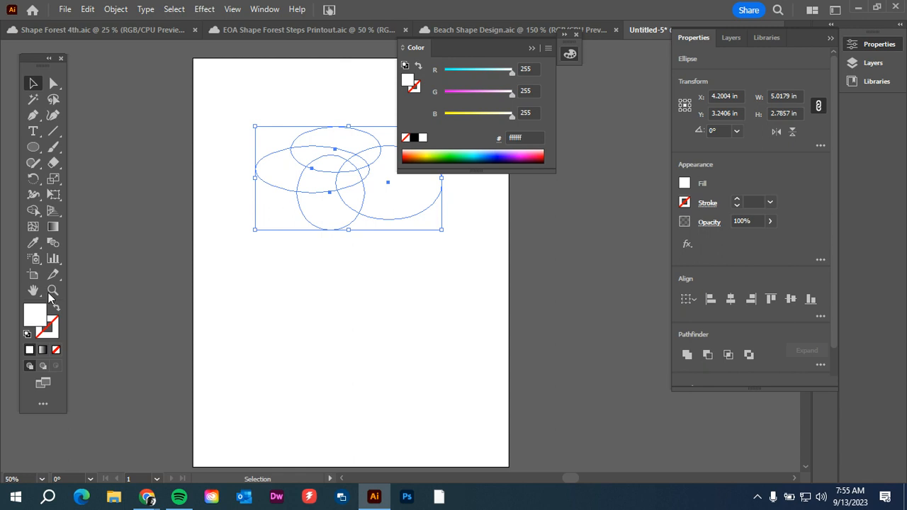
pyautogui.click(683, 184)
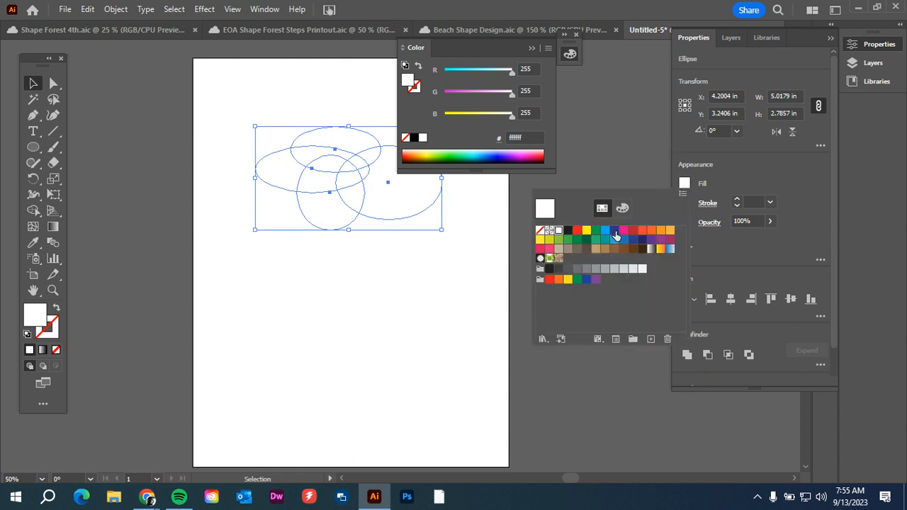
pyautogui.click(623, 231)
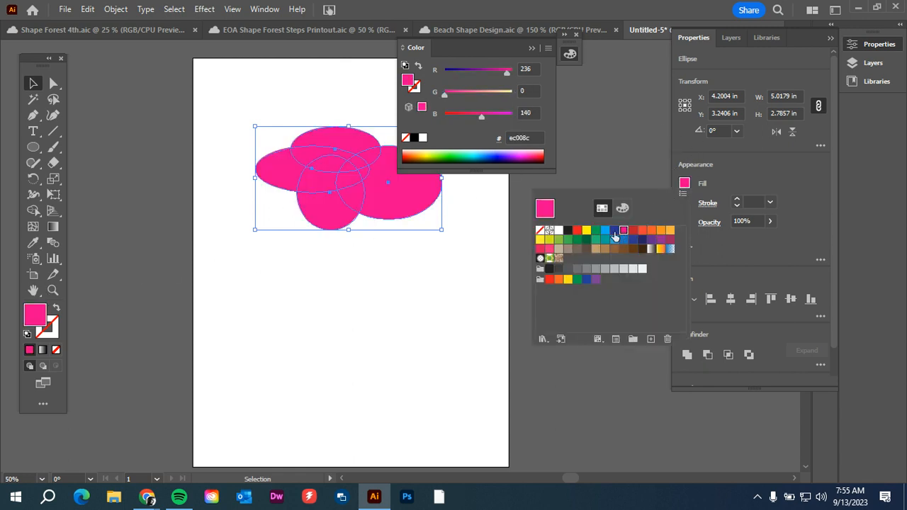
pyautogui.click(529, 51)
pyautogui.click(532, 49)
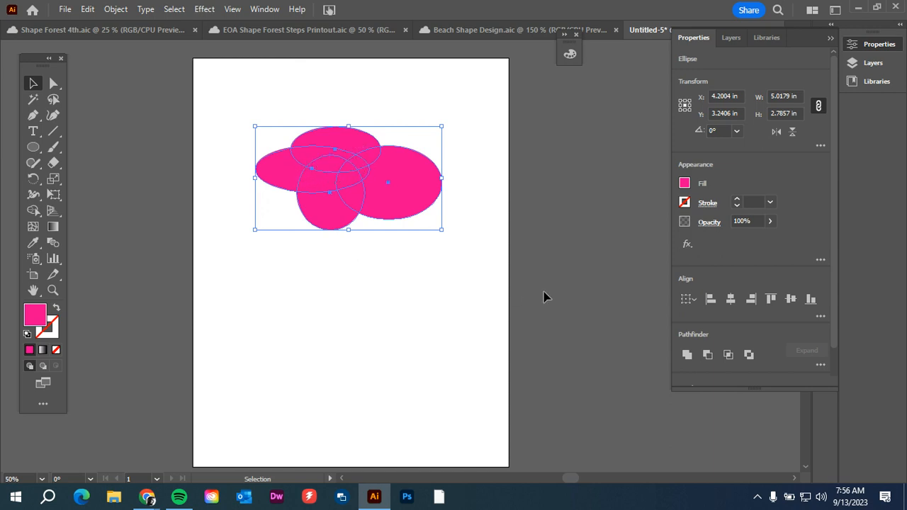
# - Group the four pink ellipses and select the resulting group
pyautogui.scroll(-1, 736, 312)
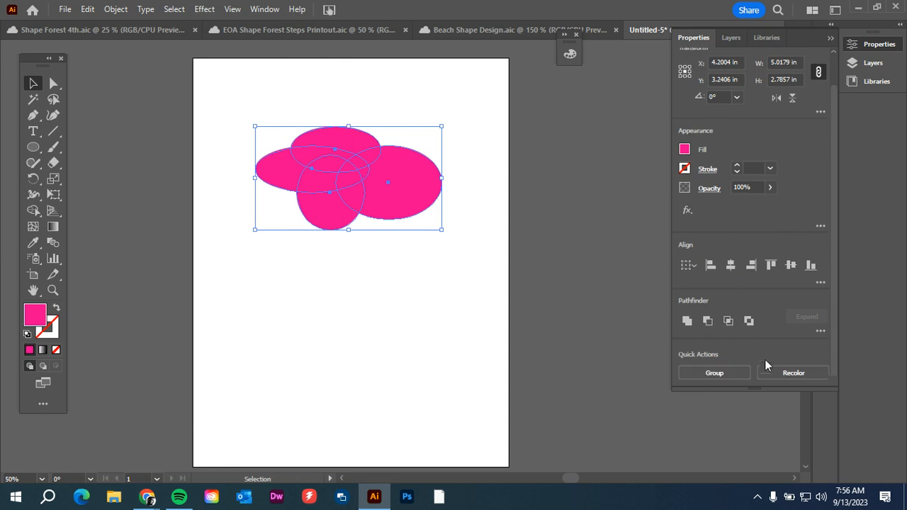
pyautogui.click(730, 371)
pyautogui.click(386, 305)
pyautogui.click(369, 174)
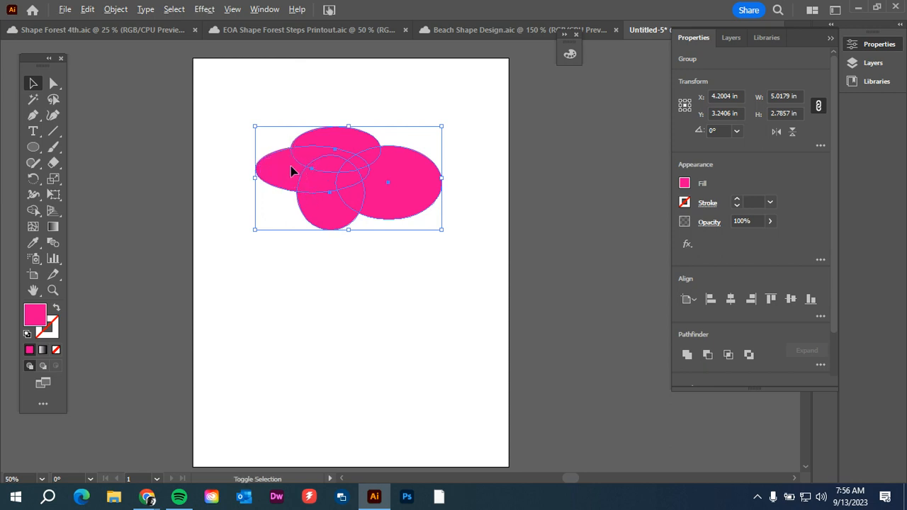
# - Move the ellipse group up near the artboard's top edge and place a duplicate below it, at about Y 5.8 in
pyautogui.scroll(4, 291, 170)
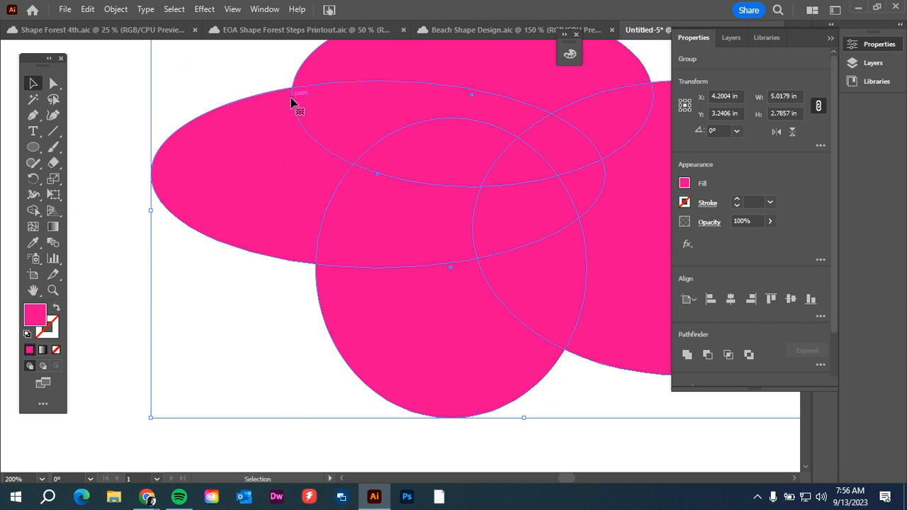
pyautogui.scroll(1, 368, 230)
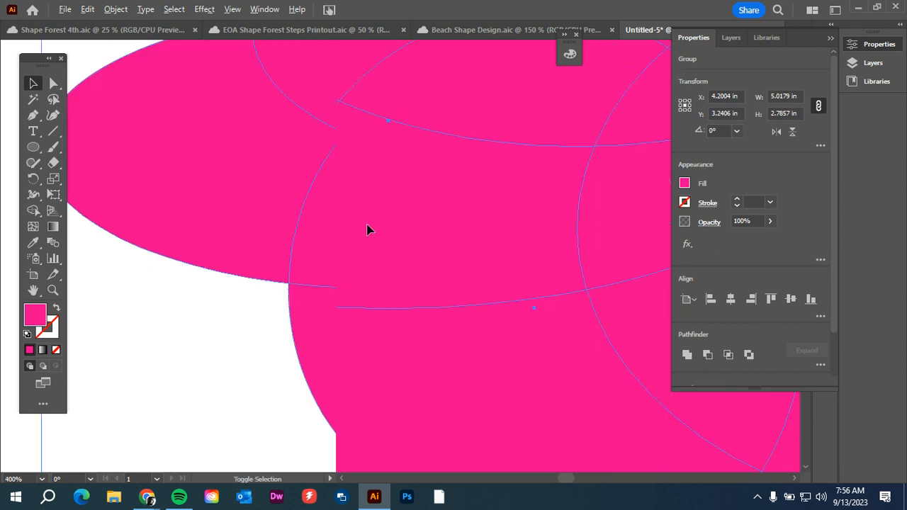
pyautogui.scroll(-4, 369, 229)
pyautogui.scroll(1, 533, 195)
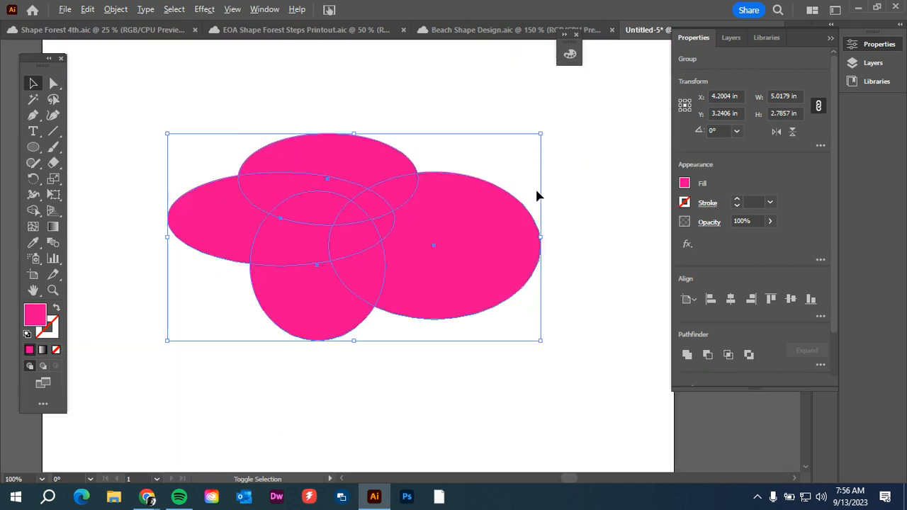
pyautogui.scroll(-1, 504, 253)
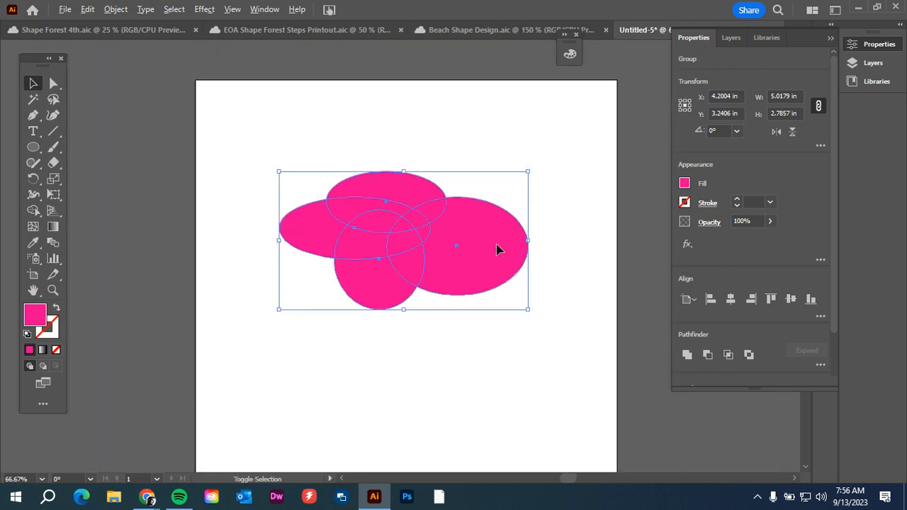
pyautogui.moveTo(453, 271); pyautogui.dragTo(452, 216)
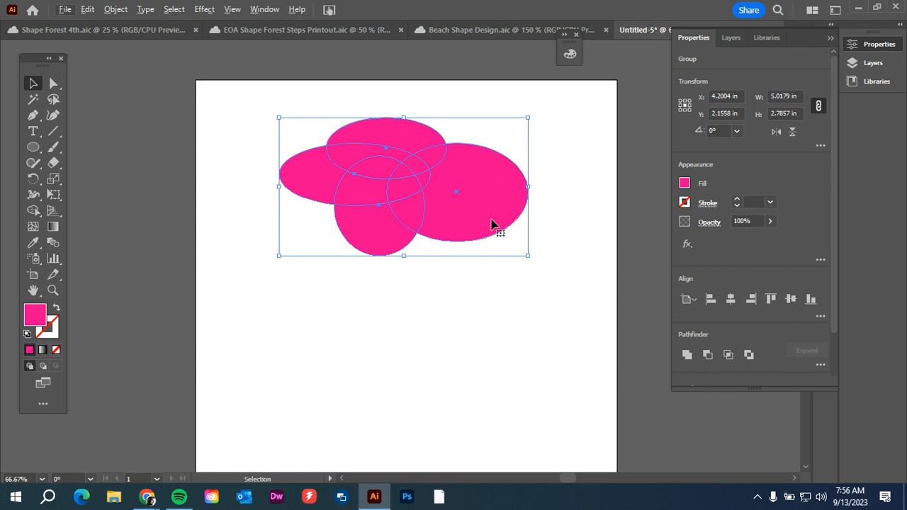
pyautogui.moveTo(494, 176); pyautogui.dragTo(490, 358)
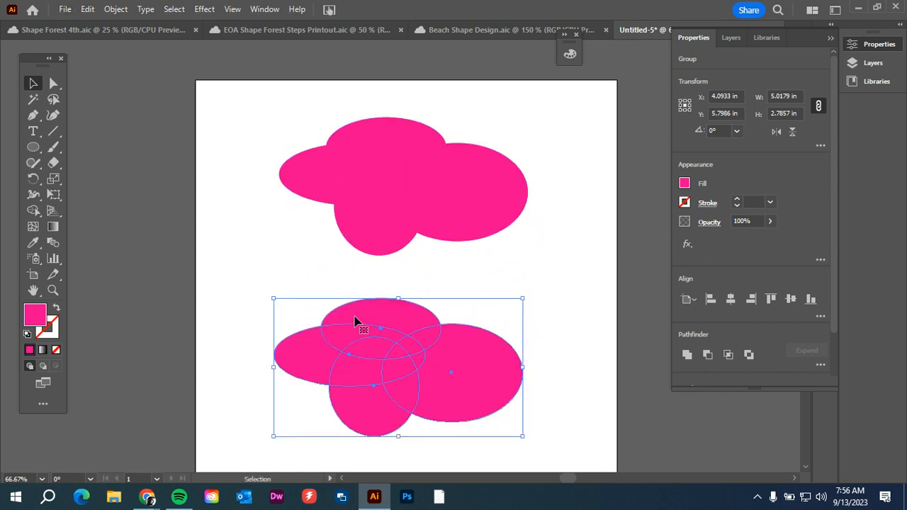
pyautogui.click(479, 277)
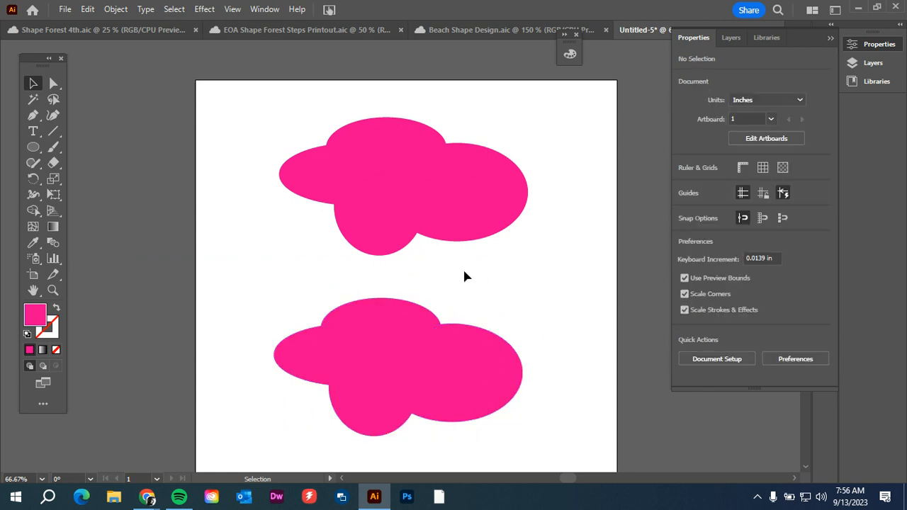
# - Merge the overlapping ellipses of the upper group into one cloud shape with the Shape Builder tool
pyautogui.click(421, 196)
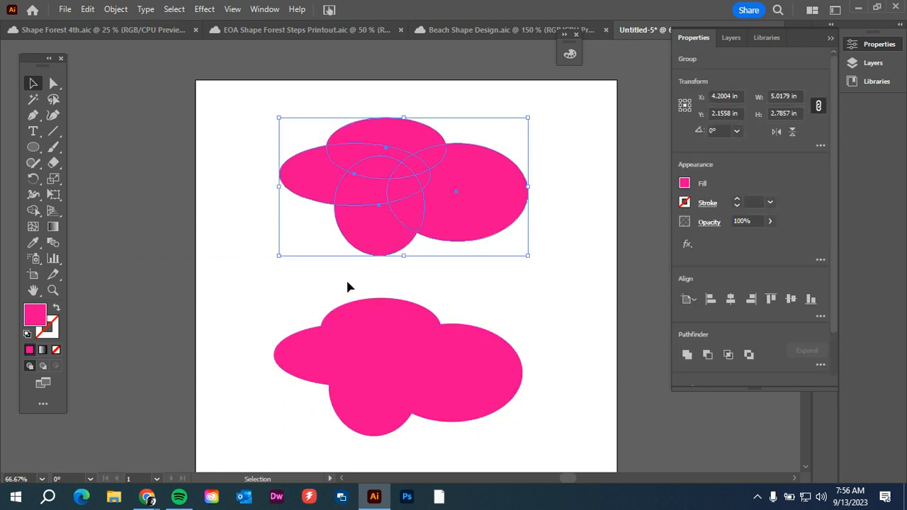
pyautogui.click(33, 213)
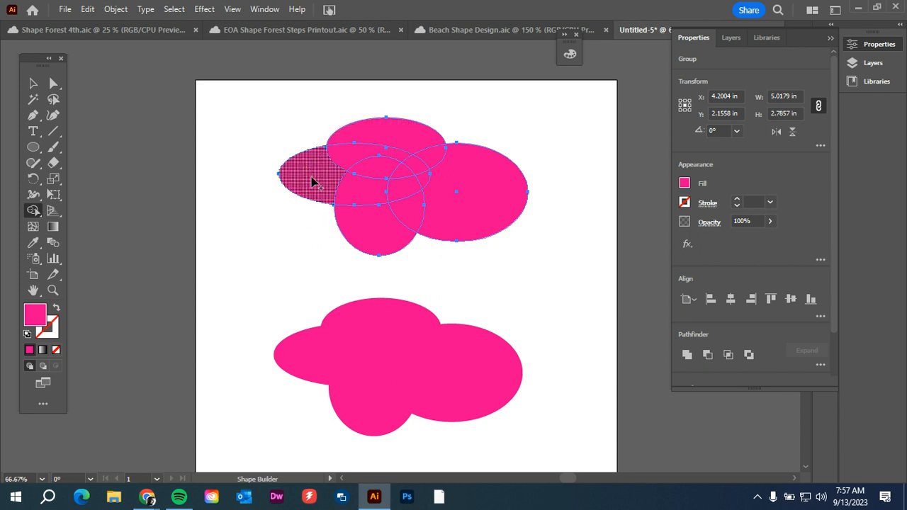
pyautogui.moveTo(312, 178)
pyautogui.mouseDown()
pyautogui.moveTo(366, 139)
pyautogui.moveTo(432, 156)
pyautogui.moveTo(454, 178)
pyautogui.moveTo(392, 231)
pyautogui.moveTo(361, 194)
pyautogui.moveTo(421, 177)
pyautogui.moveTo(415, 165)
pyautogui.moveTo(382, 170)
pyautogui.mouseUp()
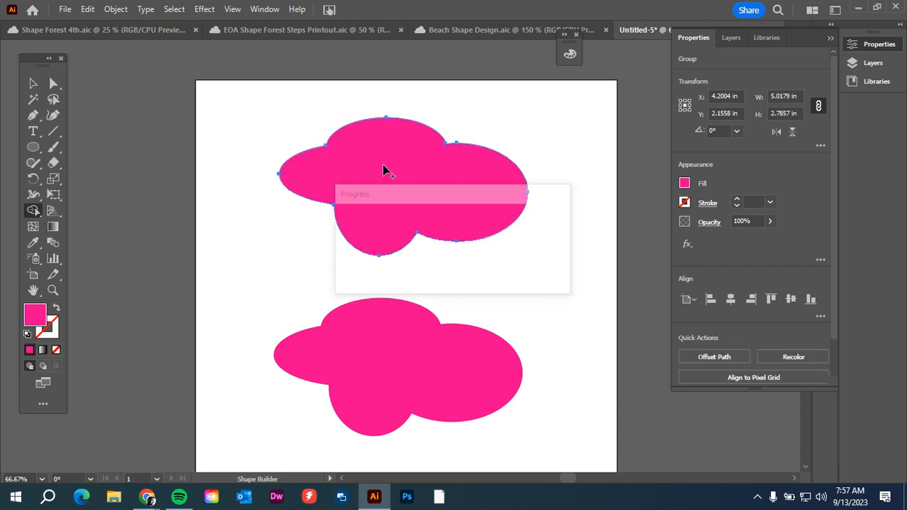
pyautogui.click(33, 83)
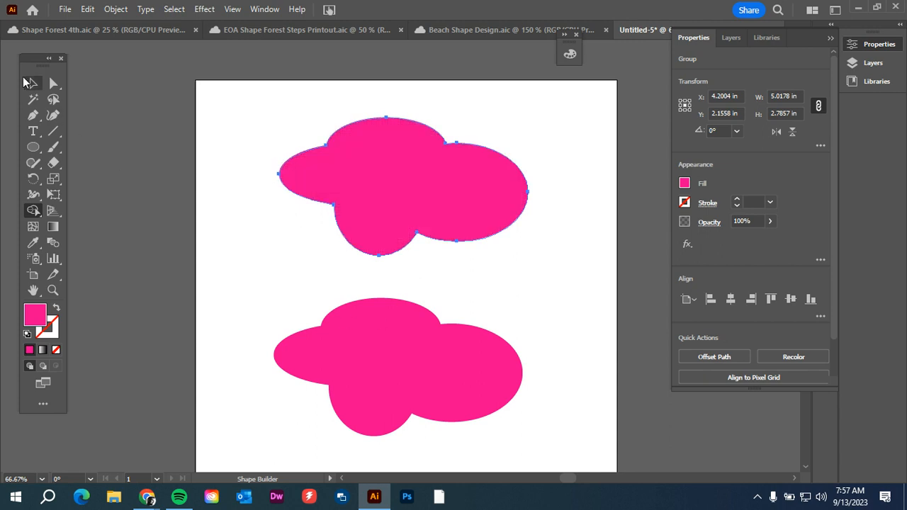
# - Swap fill and stroke on the upper merged cloud and on the lower ellipse group to compare their outlines
pyautogui.click(236, 115)
pyautogui.moveTo(234, 111); pyautogui.dragTo(582, 431)
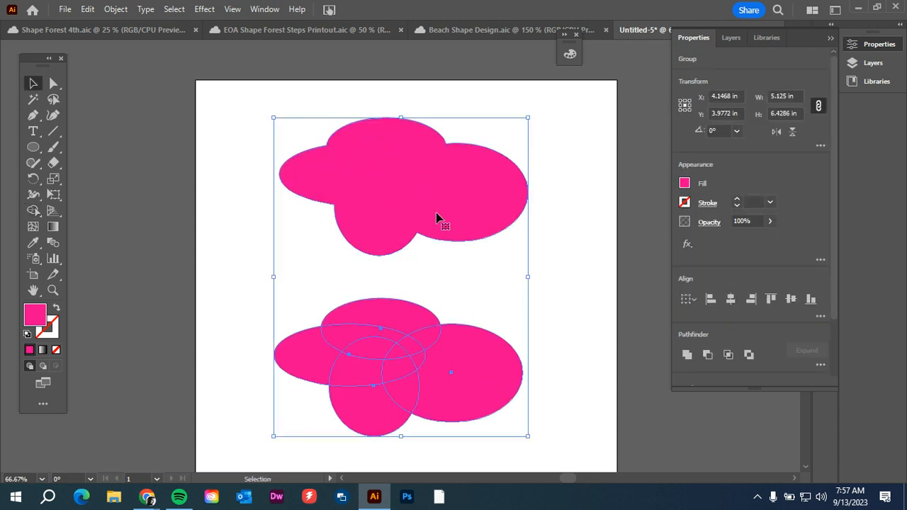
pyautogui.click(316, 252)
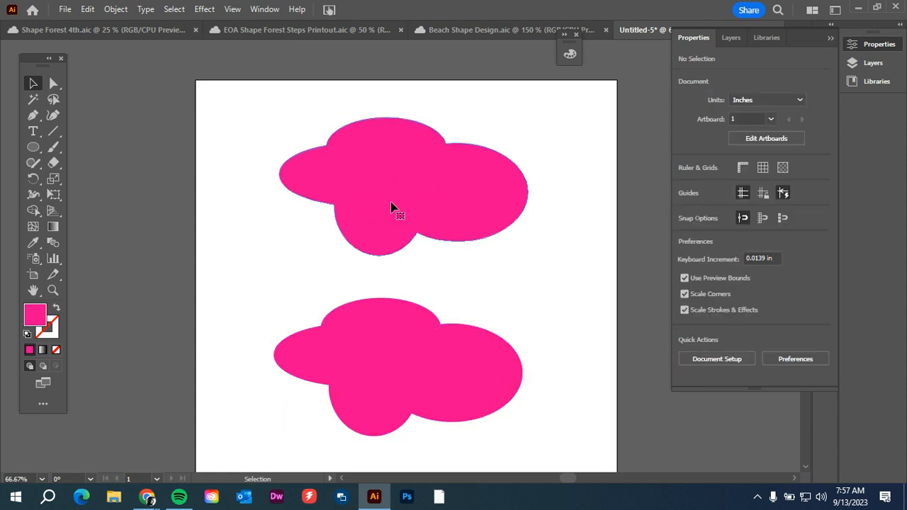
pyautogui.click(390, 208)
pyautogui.click(56, 309)
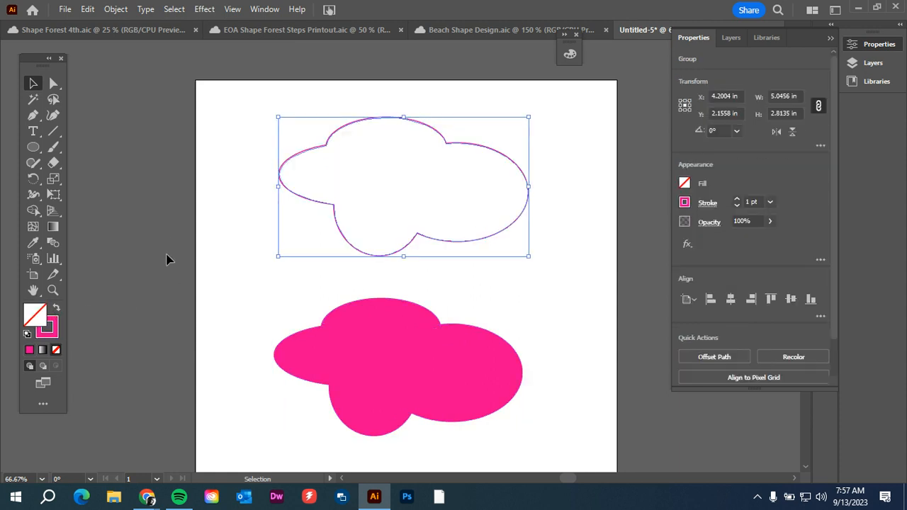
pyautogui.click(326, 260)
pyautogui.moveTo(288, 284); pyautogui.dragTo(541, 425)
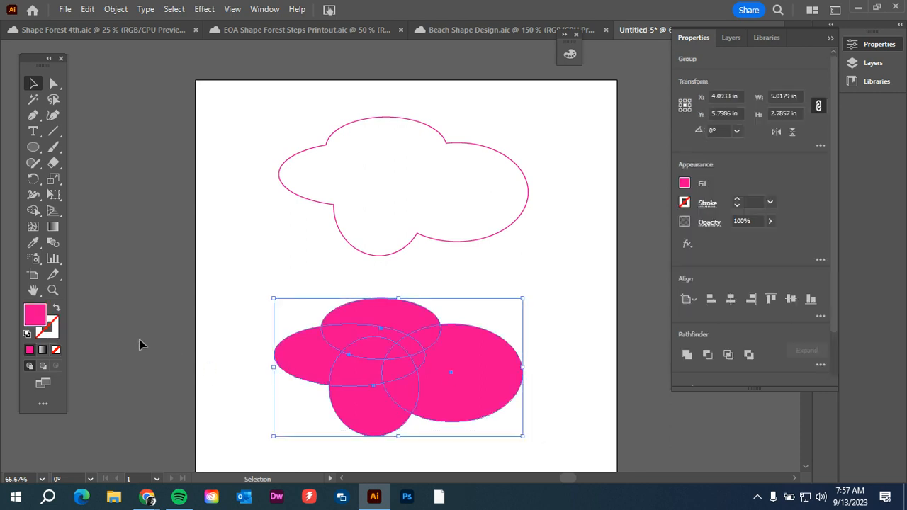
pyautogui.click(56, 308)
pyautogui.click(227, 292)
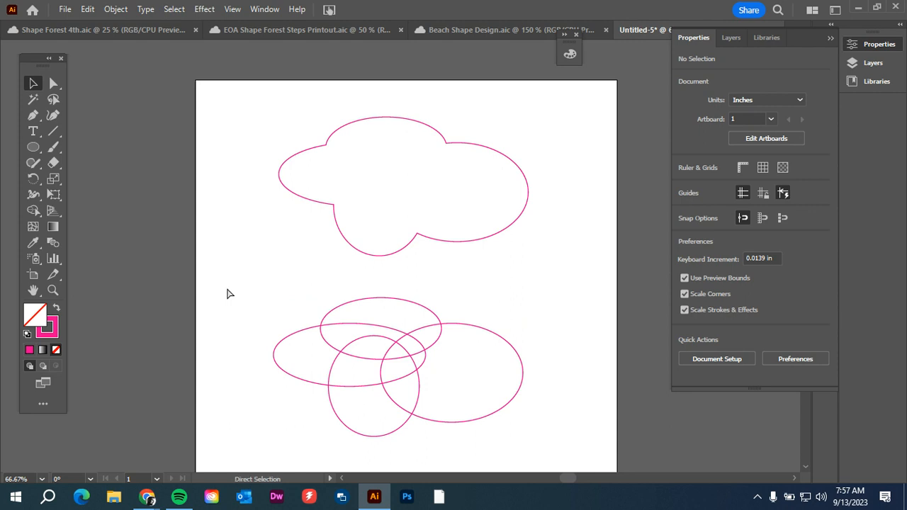
# - Undo the fill and stroke swaps on the lower ellipse group and the upper merged cloud
pyautogui.hotkey('ctrl', 'z')
pyautogui.hotkey('ctrl', 'z')
pyautogui.click(298, 248)
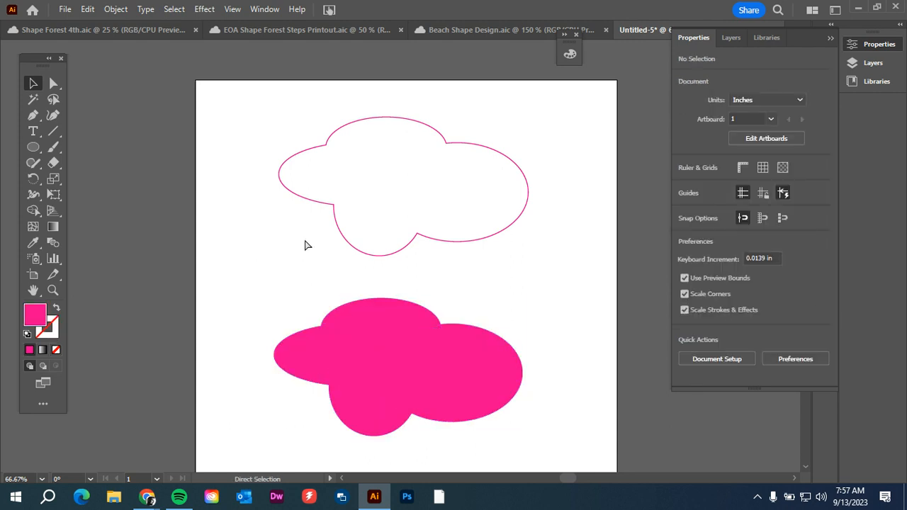
pyautogui.hotkey('ctrl', 'z')
pyautogui.click(305, 240)
# - Move the upper cloud off the artboard past its upper-left corner and put a duplicate of the lower ellipse group in its place
pyautogui.click(445, 207)
pyautogui.moveTo(488, 203); pyautogui.dragTo(127, 63)
pyautogui.moveTo(305, 248); pyautogui.dragTo(467, 208)
pyautogui.click(593, 314)
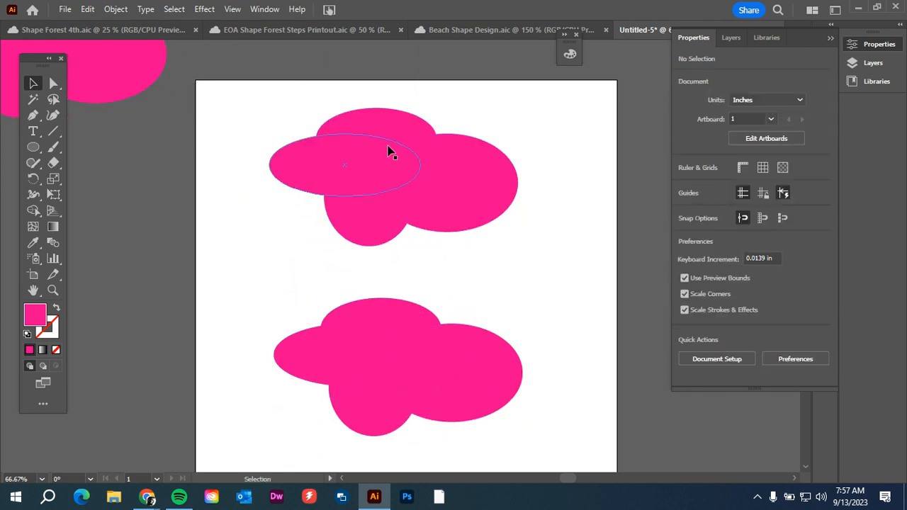
# - Split the outer areas of the left and right ellipses in the upper group into separate regions with the Shape Builder tool
pyautogui.moveTo(289, 113); pyautogui.dragTo(513, 250)
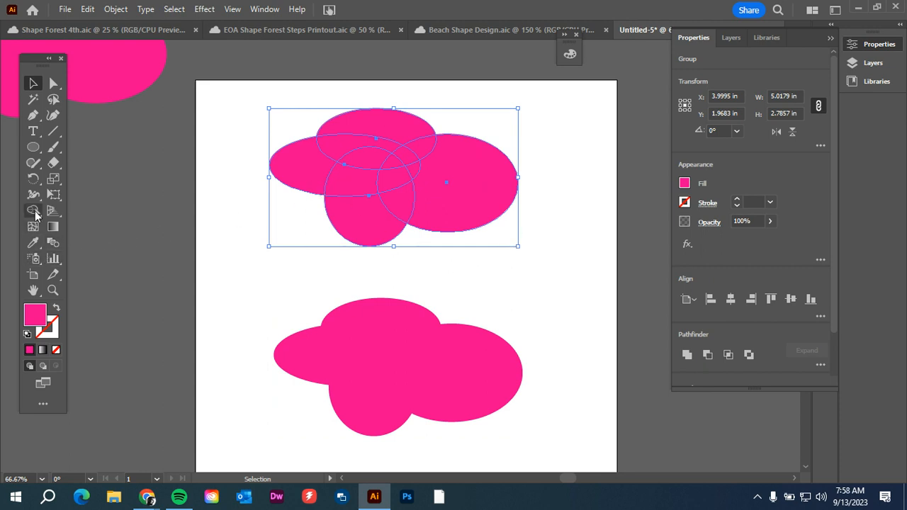
pyautogui.click(33, 211)
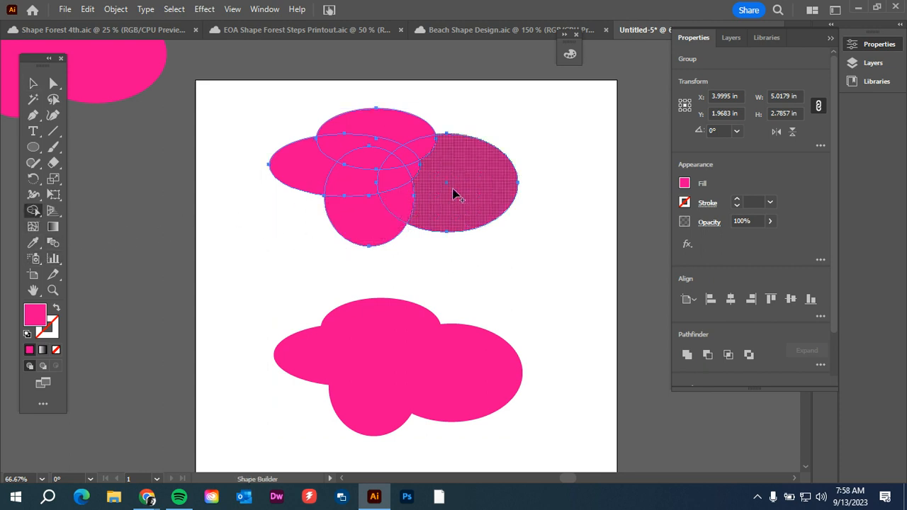
pyautogui.click(300, 162)
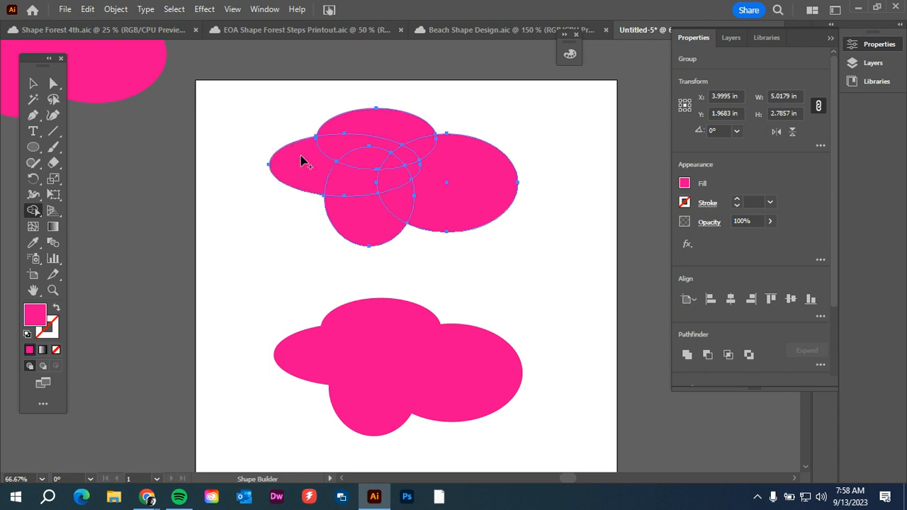
pyautogui.click(462, 191)
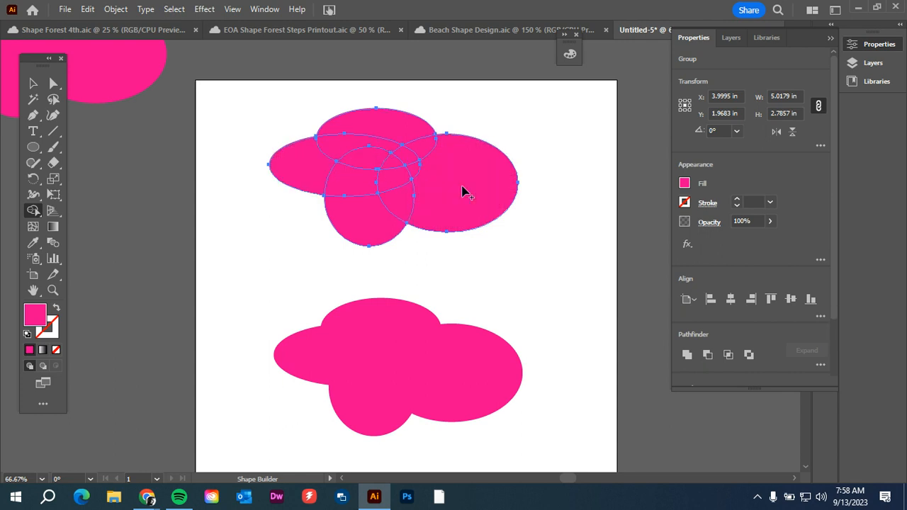
pyautogui.click(33, 84)
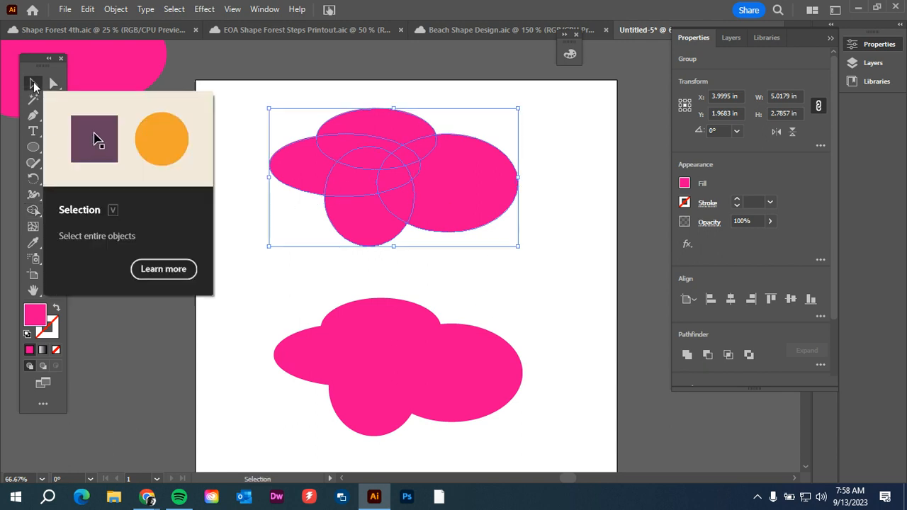
pyautogui.click(233, 136)
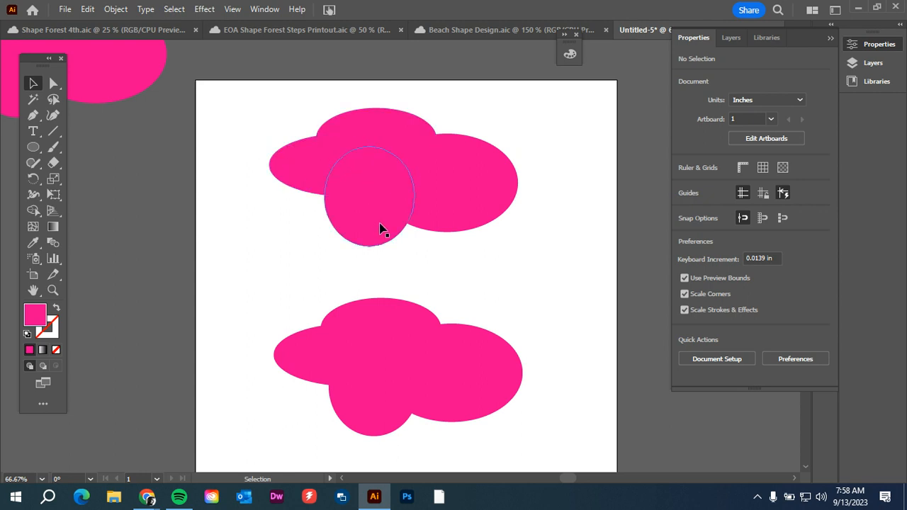
# - Ungroup the upper group of split ellipses
pyautogui.click(447, 196)
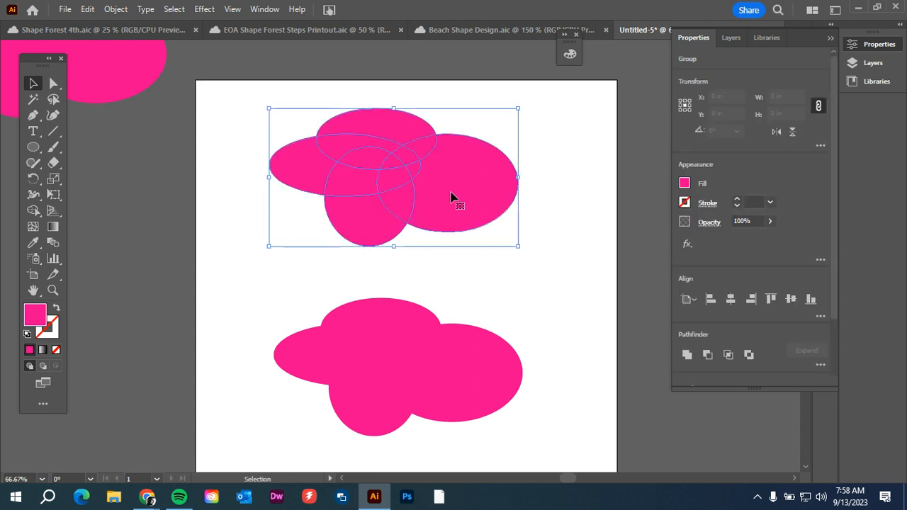
pyautogui.click(288, 117)
pyautogui.click(316, 160)
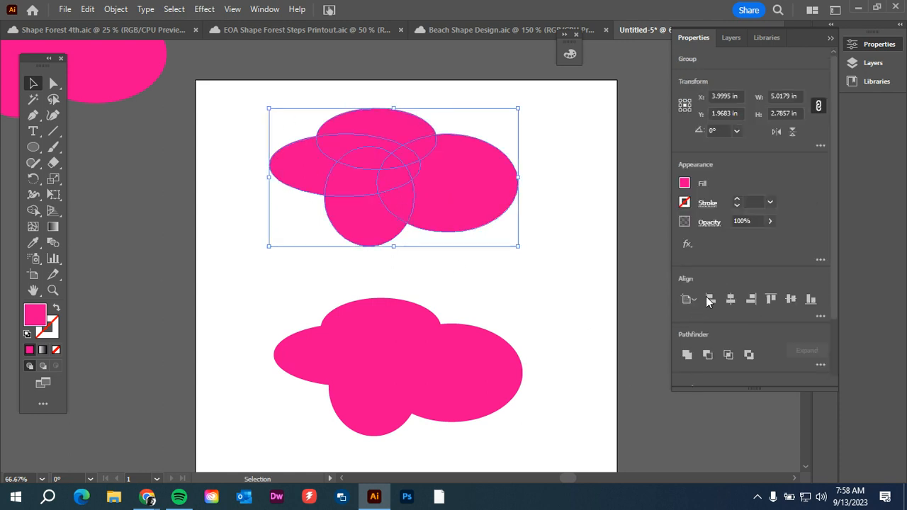
pyautogui.scroll(-3, 729, 319)
pyautogui.click(791, 327)
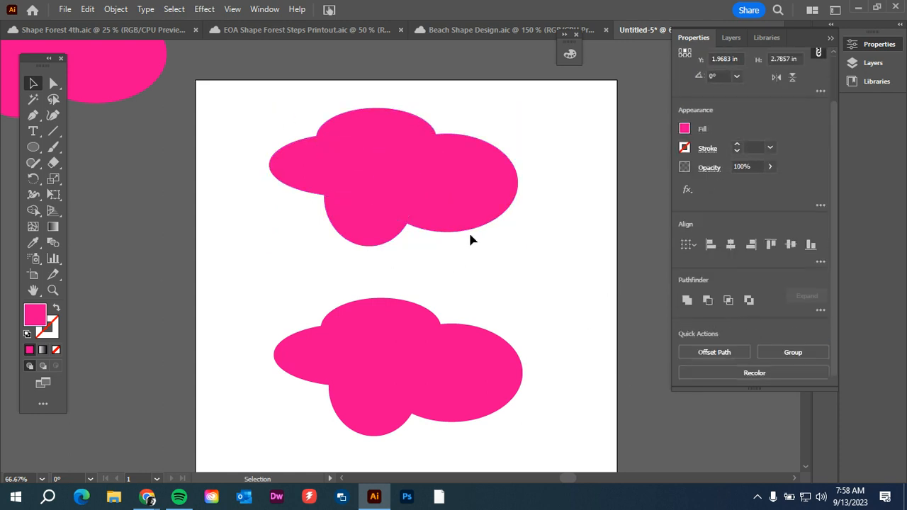
# - Pull the right piece, the left piece, the top ellipse and the remainder of the left ellipse away from the upper cloud
pyautogui.click(472, 240)
pyautogui.click(458, 201)
pyautogui.moveTo(458, 200); pyautogui.dragTo(536, 212)
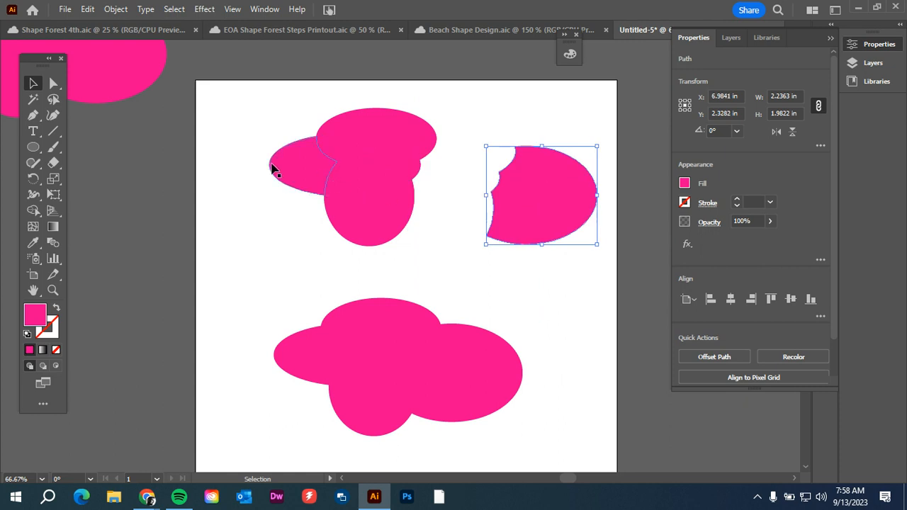
pyautogui.moveTo(293, 172); pyautogui.dragTo(251, 147)
pyautogui.click(248, 255)
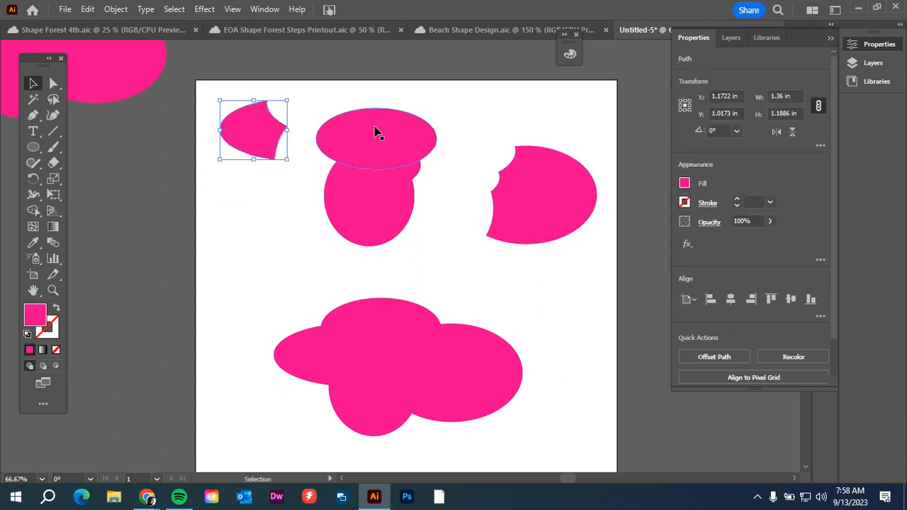
pyautogui.moveTo(376, 130); pyautogui.dragTo(515, 101)
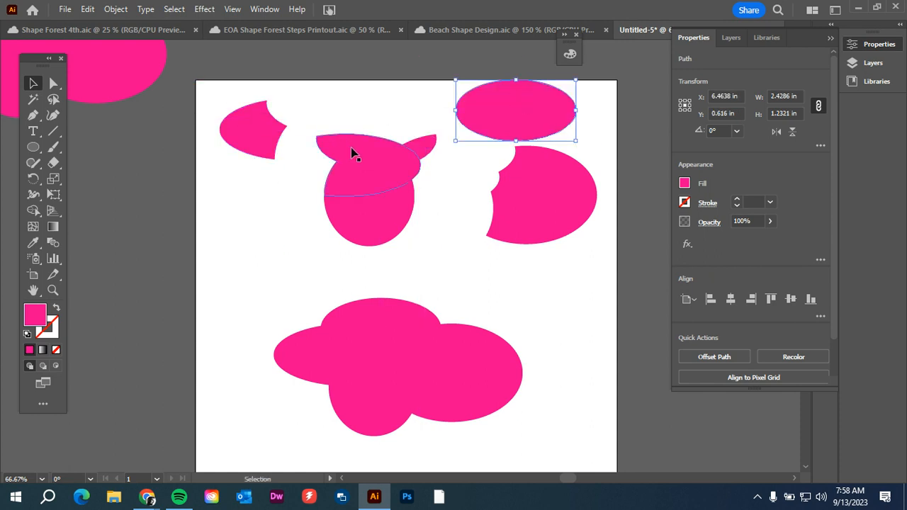
pyautogui.moveTo(359, 159); pyautogui.dragTo(340, 119)
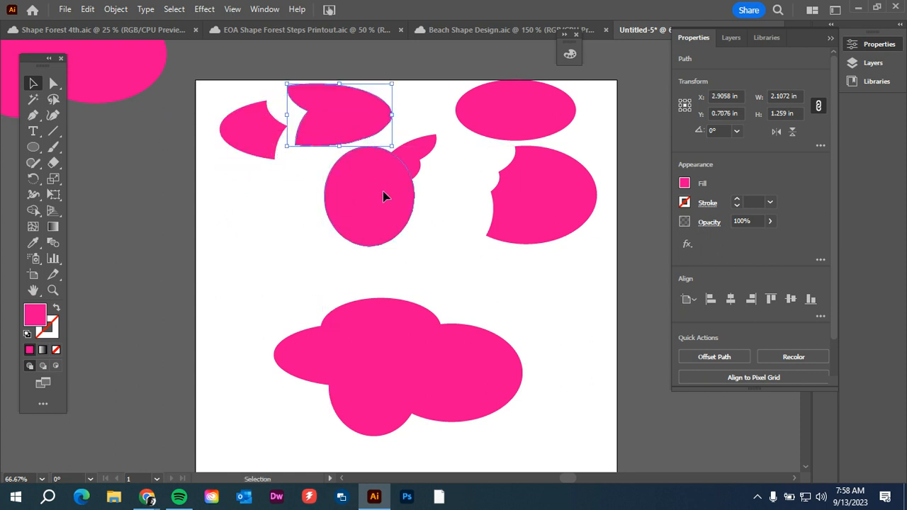
# - Move the round ellipse up beside the top ellipse and place the crescent piece between it and the bitten right piece
pyautogui.click(384, 194)
pyautogui.moveTo(355, 198); pyautogui.dragTo(264, 224)
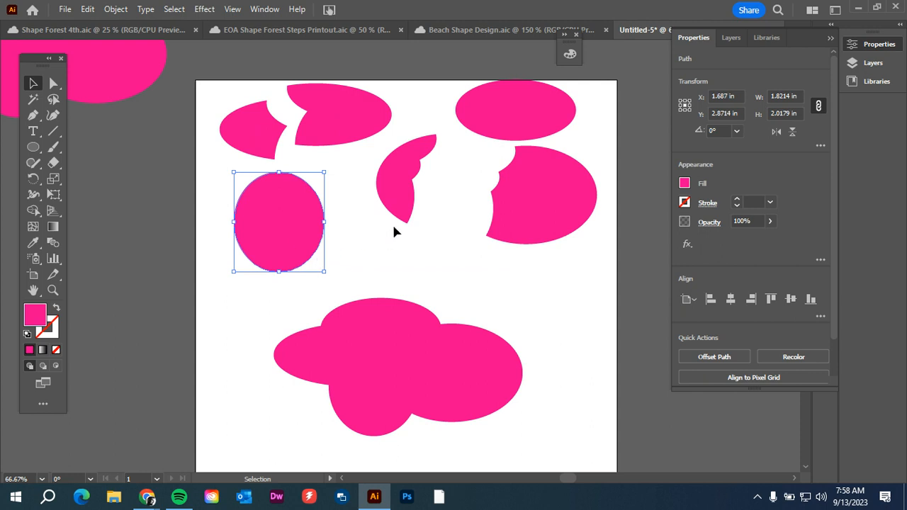
pyautogui.moveTo(398, 182); pyautogui.dragTo(479, 103)
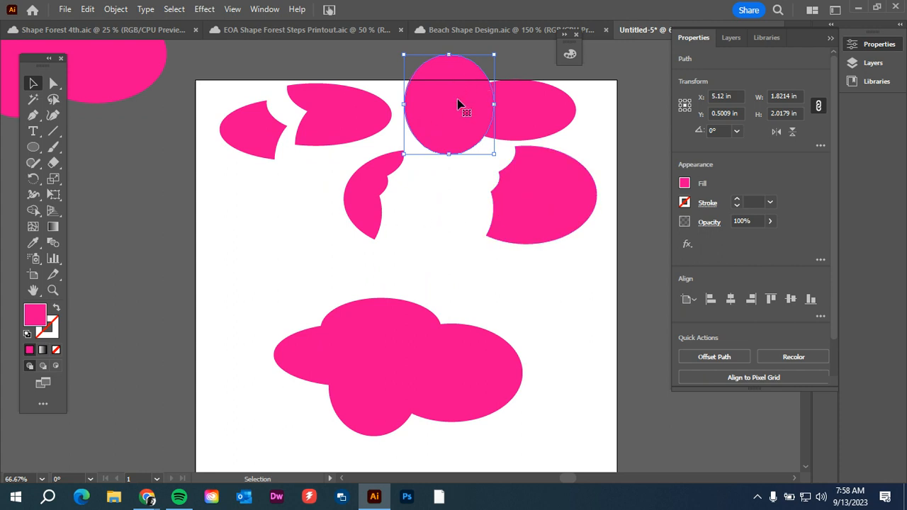
pyautogui.click(427, 206)
pyautogui.moveTo(382, 204); pyautogui.dragTo(423, 210)
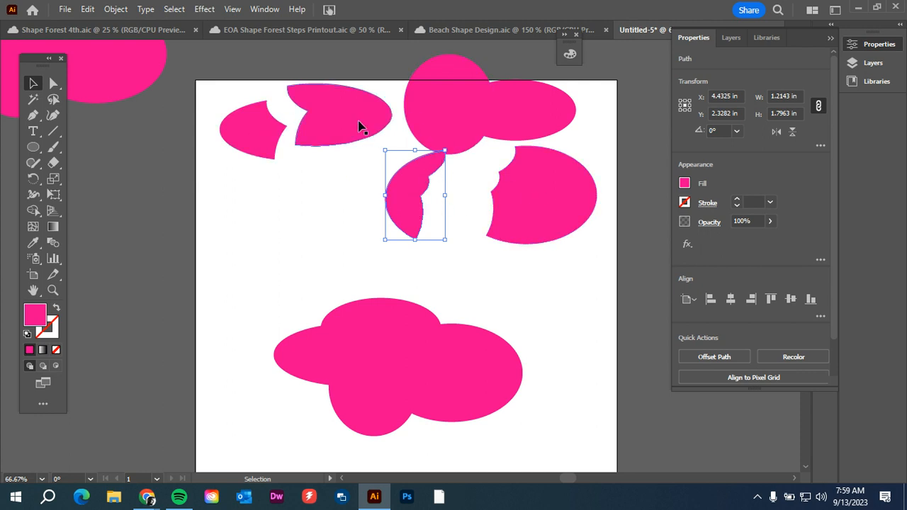
# - Rotate the small left piece 90° so its rounded end points down, and place it near the artboard's upper-left corner
pyautogui.click(412, 254)
pyautogui.moveTo(249, 125); pyautogui.dragTo(296, 169)
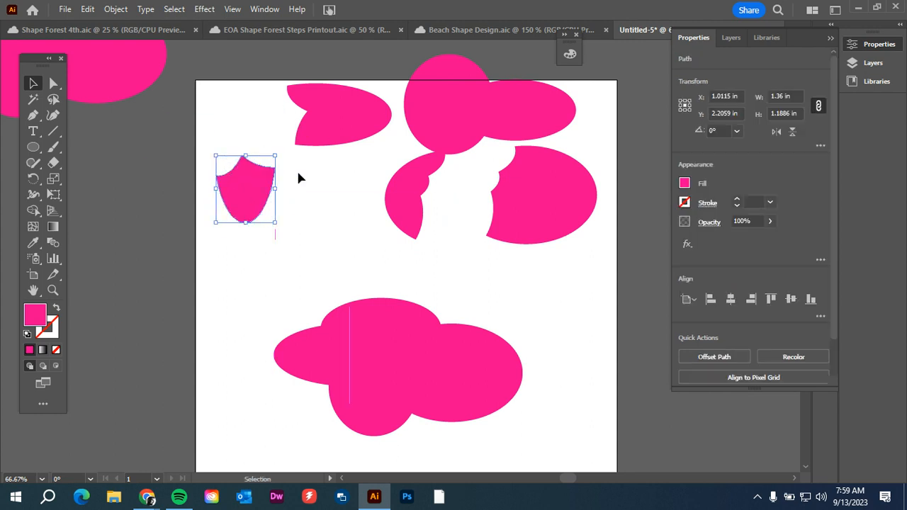
pyautogui.click(319, 189)
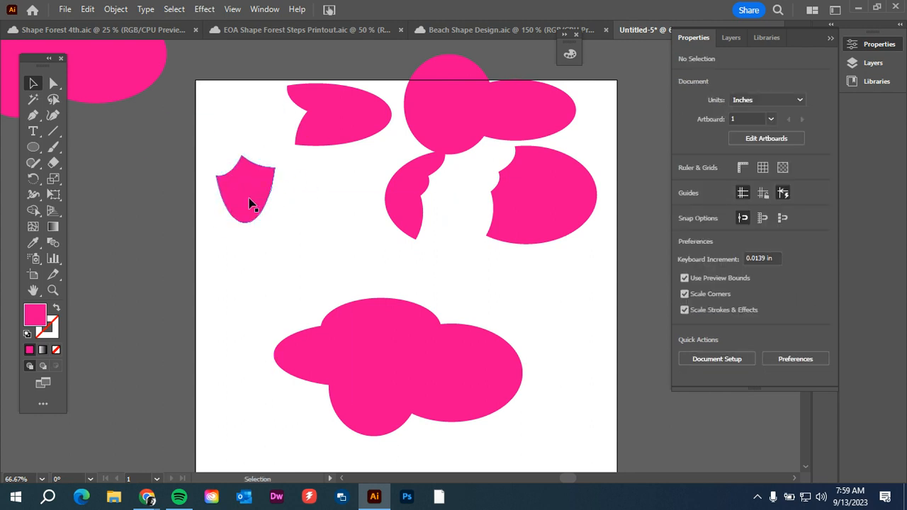
pyautogui.moveTo(249, 202); pyautogui.dragTo(250, 160)
pyautogui.click(358, 194)
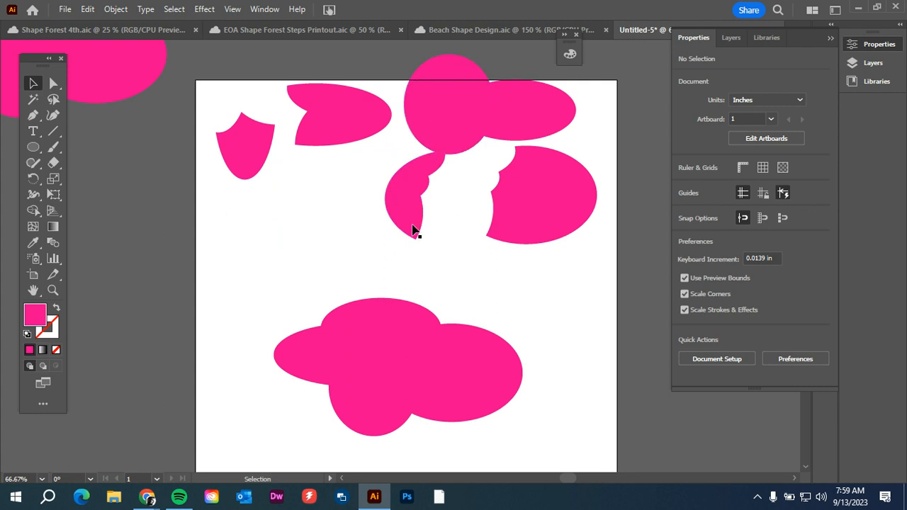
# - Move all the separated pieces off the artboard past its upper-left corner and move the remaining ellipse group up into their place
pyautogui.moveTo(224, 64); pyautogui.dragTo(364, 61)
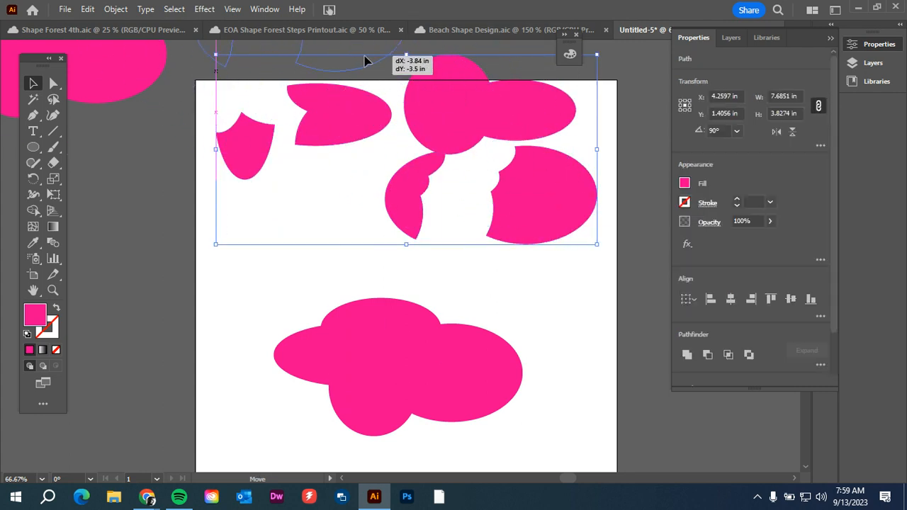
pyautogui.moveTo(289, 253); pyautogui.dragTo(501, 448)
pyautogui.moveTo(435, 393); pyautogui.dragTo(461, 212)
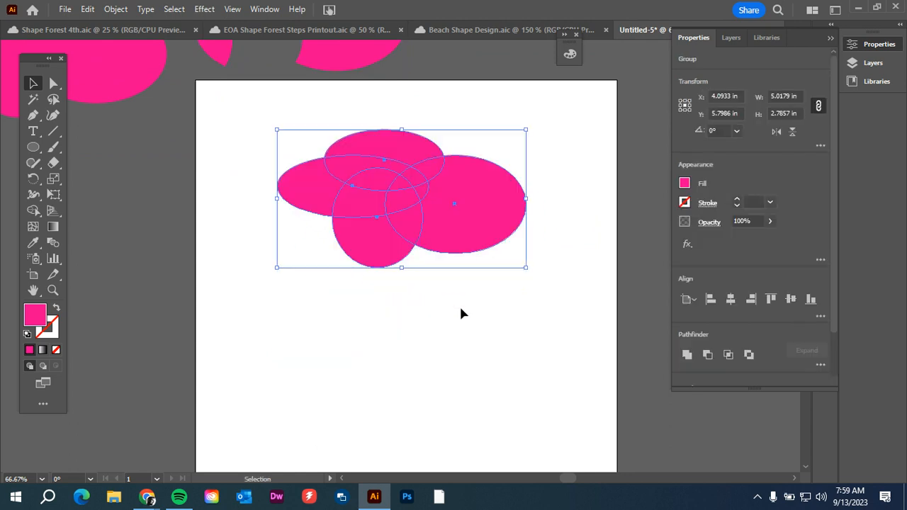
# - Remove the overlap of the round and right ellipses and the two overlaps under the top ellipse with the Shape Builder tool
pyautogui.click(33, 211)
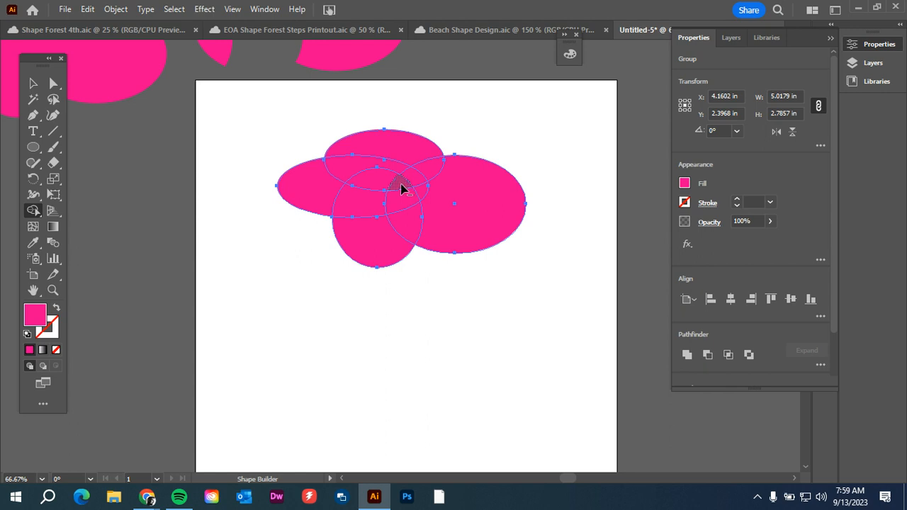
pyautogui.keyDown('alt'); pyautogui.click(399, 186); pyautogui.keyUp('alt')
pyautogui.moveTo(404, 222)
pyautogui.mouseDown()
pyautogui.moveTo(413, 229)
pyautogui.moveTo(403, 186)
pyautogui.mouseUp()
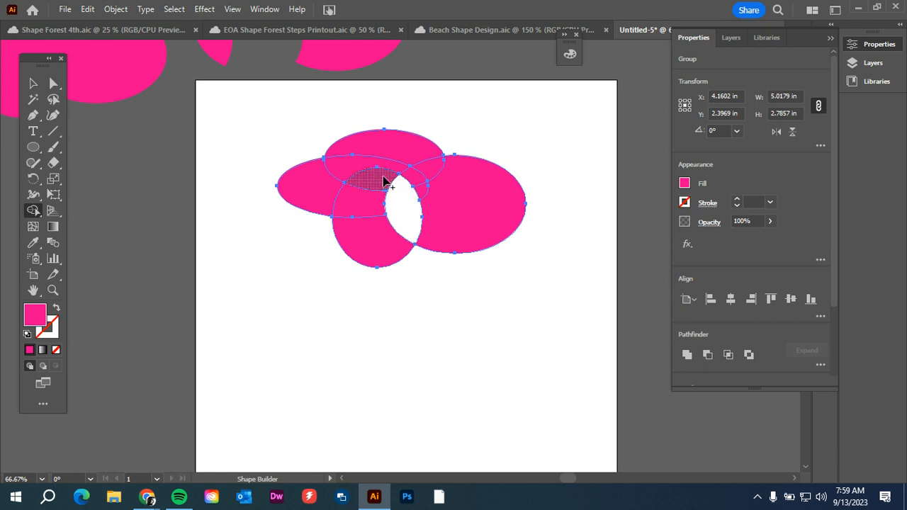
pyautogui.keyDown('alt'); pyautogui.click(363, 168); pyautogui.keyUp('alt')
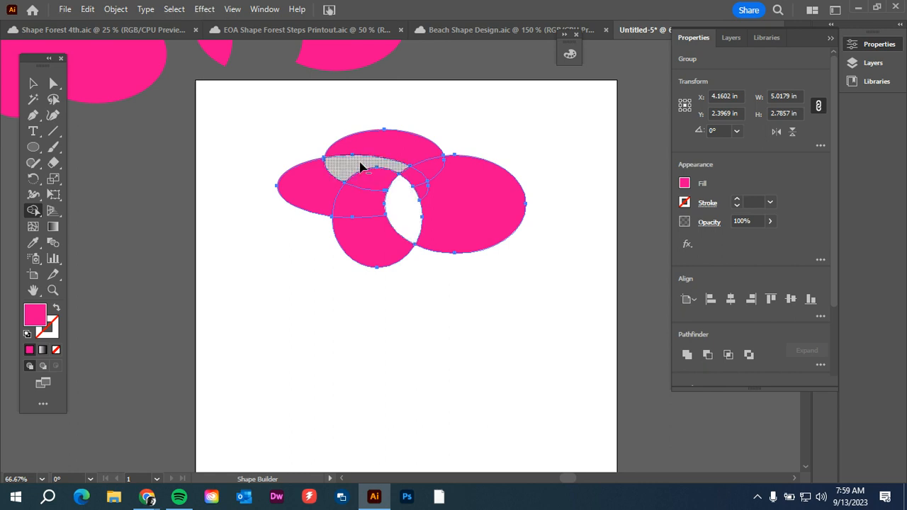
pyautogui.keyDown('alt'); pyautogui.click(423, 168); pyautogui.keyUp('alt')
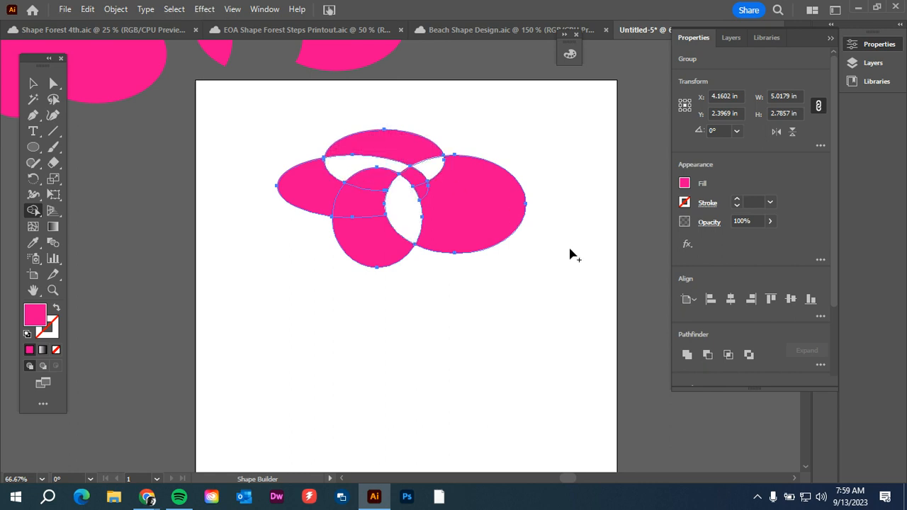
pyautogui.click(32, 83)
pyautogui.click(182, 221)
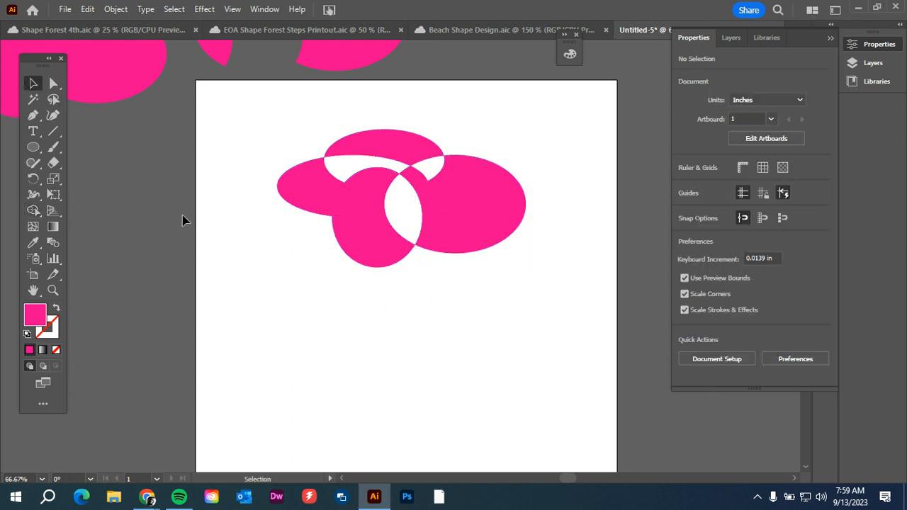